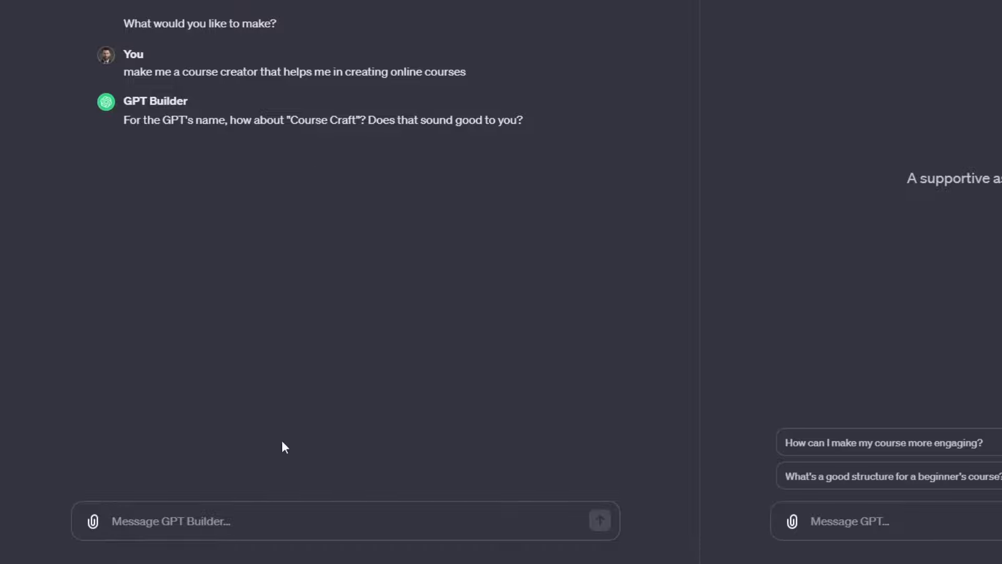
Start a reply to GPT Builder's 'Course Craft' name suggestion
click(246, 529)
Ask for one more name suggestion, then accept EduBuilder by replying 'Yes'
text(give me one more sugge)
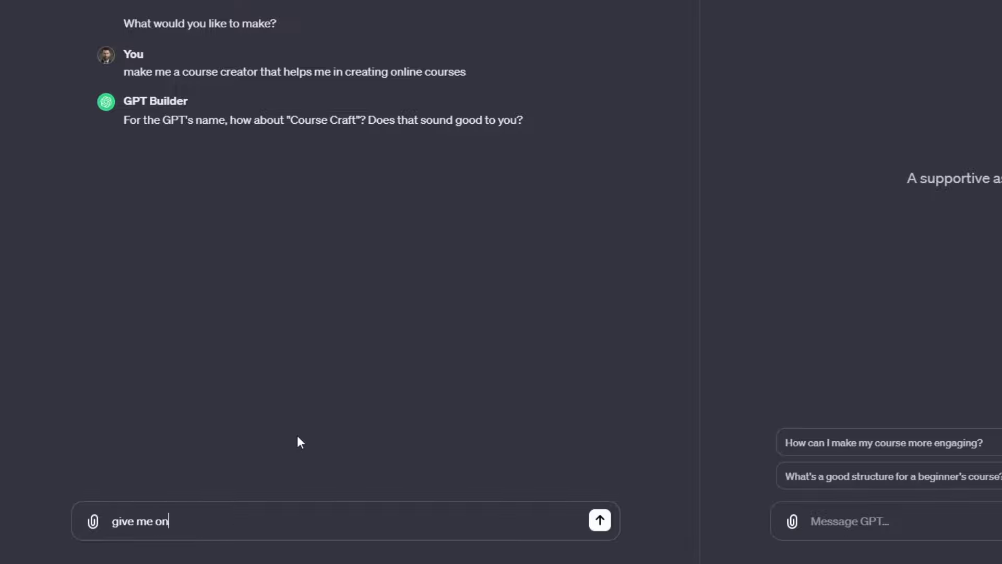
text(stion)
key(Return)
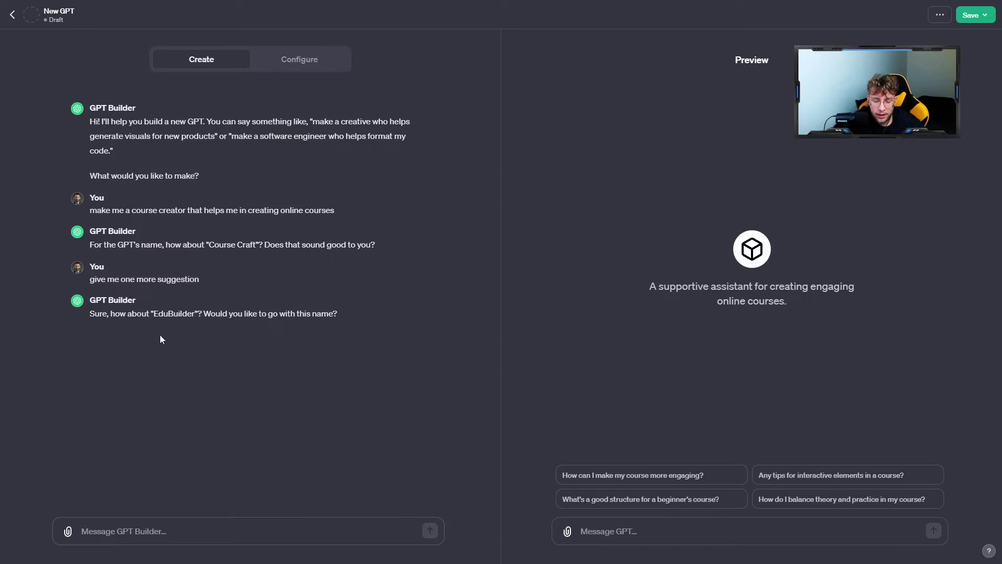
text(Yes)
key(Return)
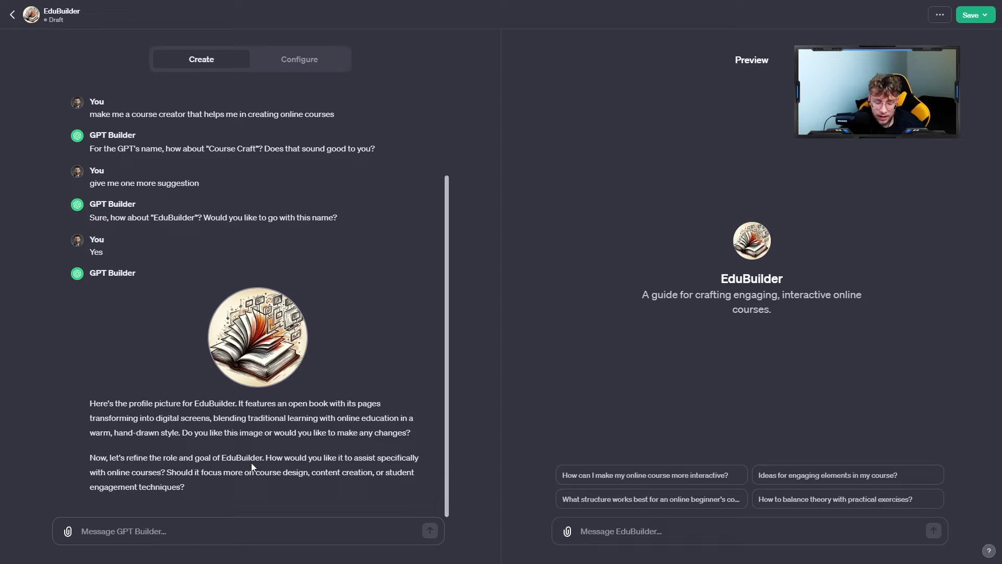
Draft a 'change the image' request, then clear it from the message box
text(change the image)
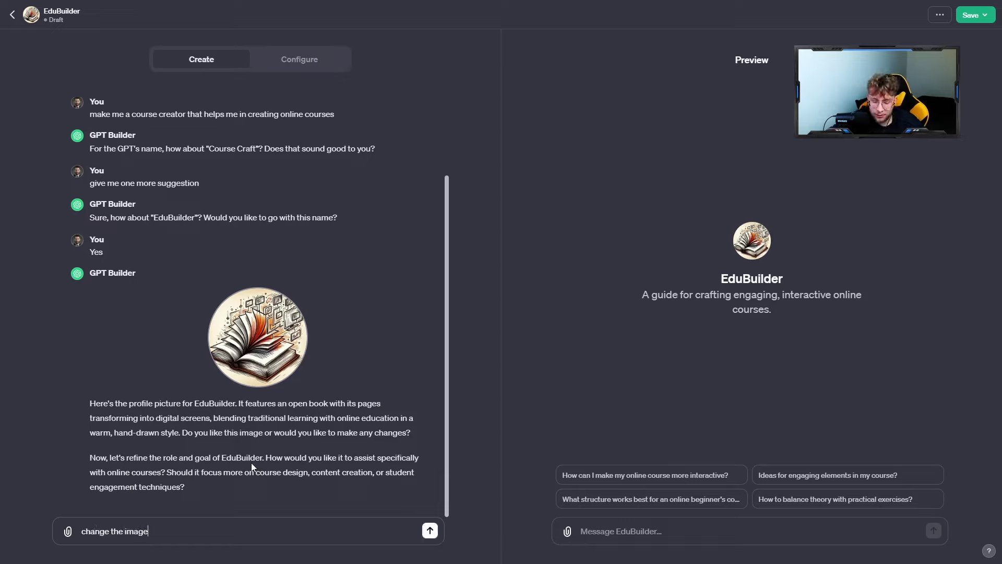
key(ctrl+a)
key(BackSpace)
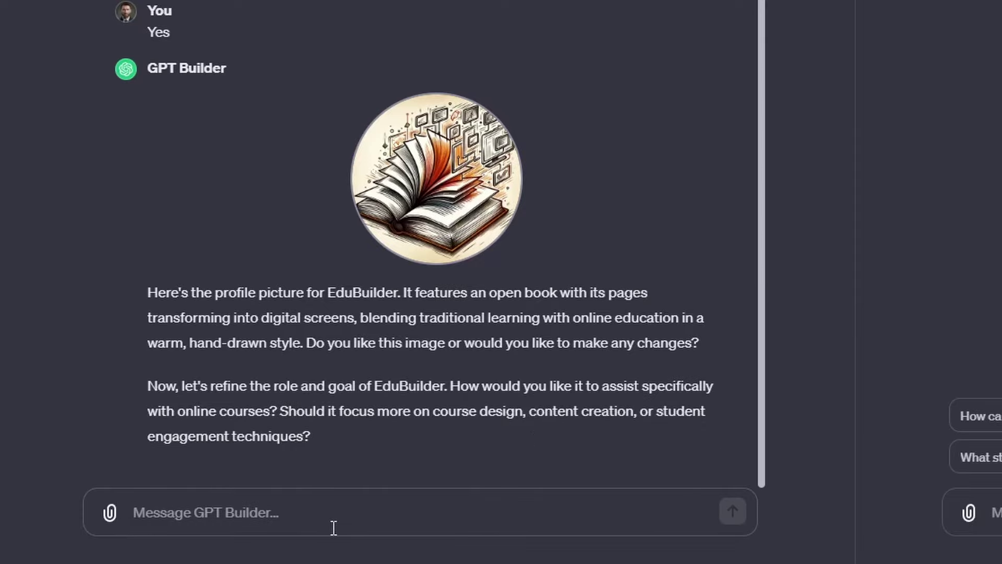
Reply 'content creation' as EduBuilder's focus
text(conet)
key(BackSpace)
key(BackSpace)
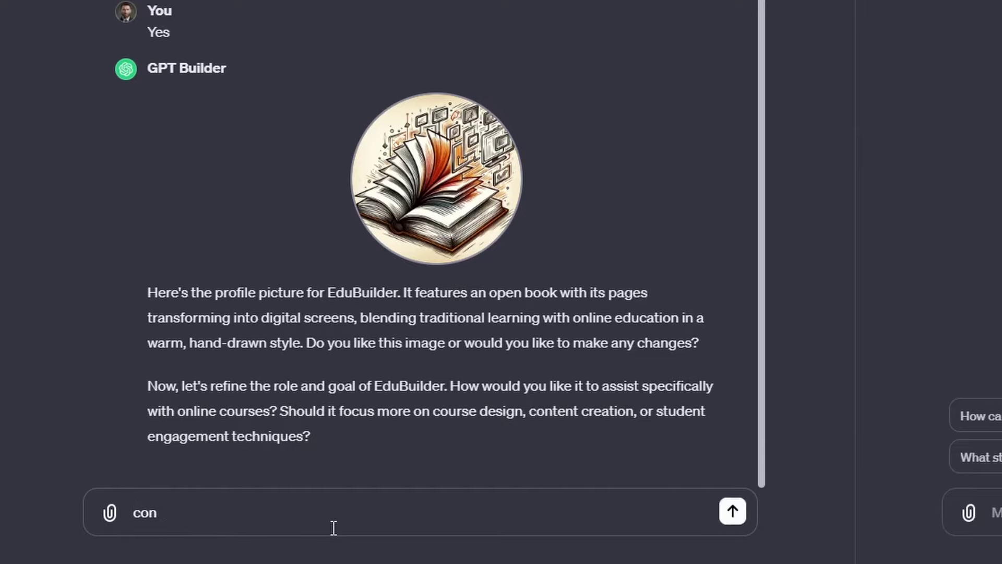
text(tent creation)
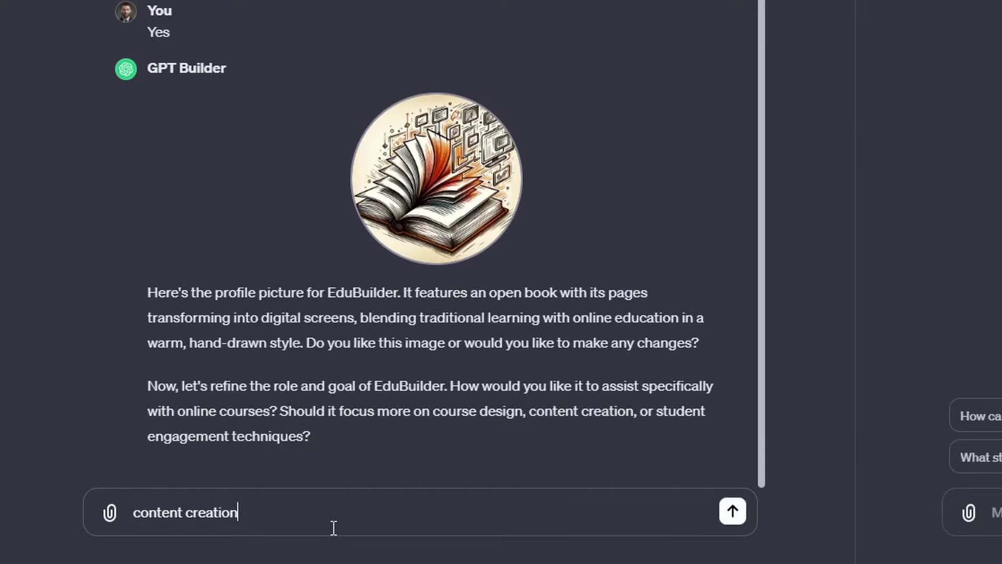
key(Return)
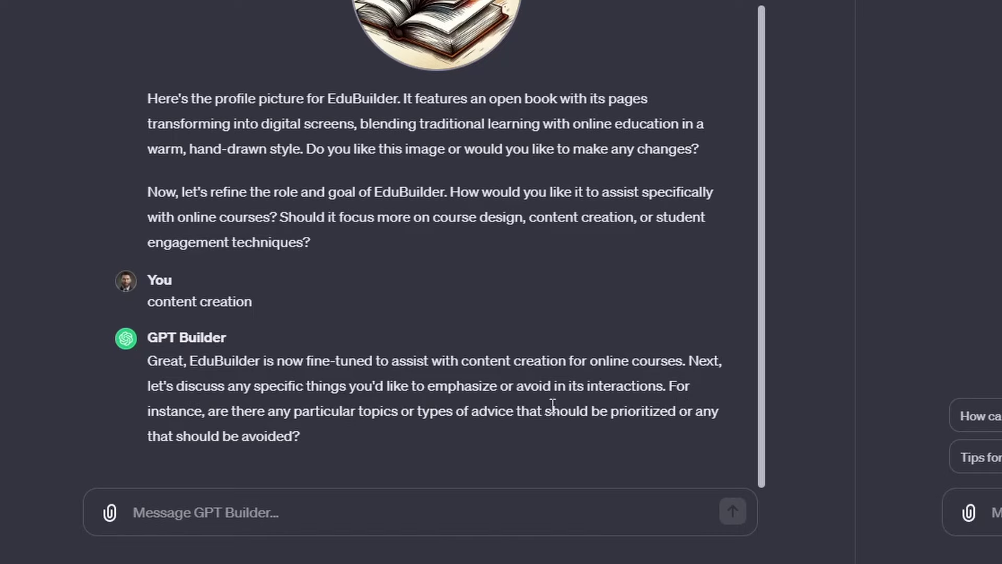
Require EduBuilder to avoid advanced vocabulary, staying understandable for 13-14 year olds
click(540, 510)
text(I would)
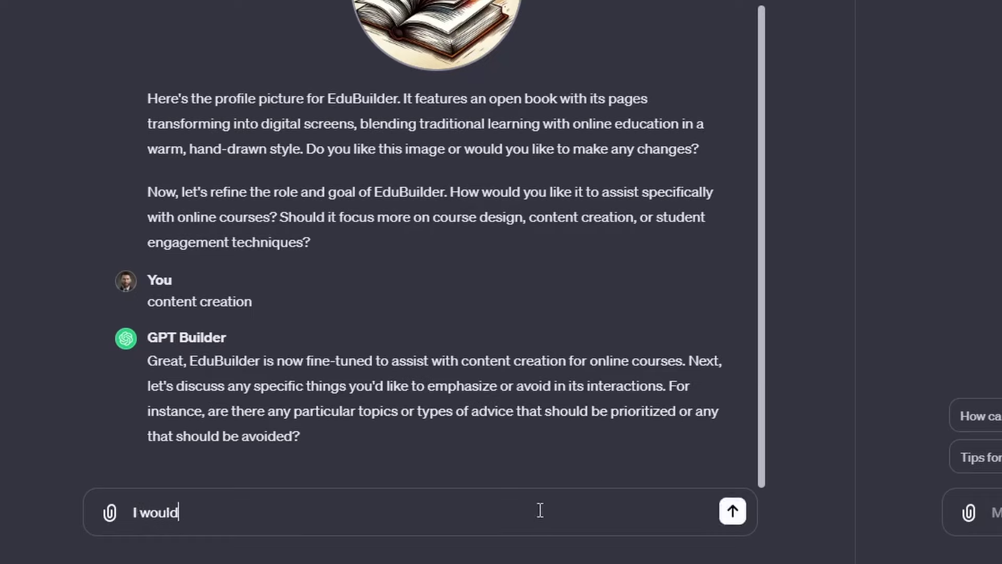
text( like to avoid advance)
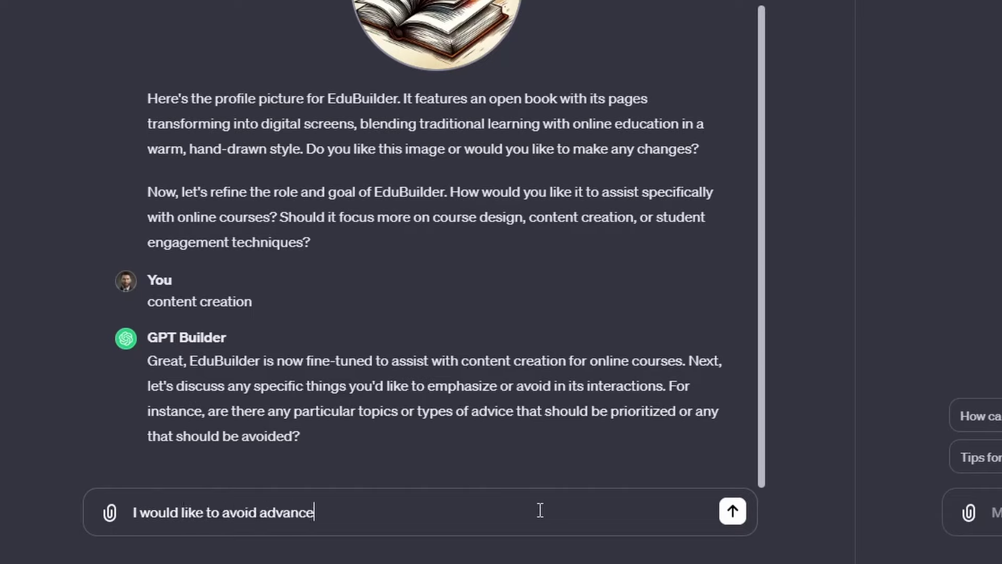
text(d vocabulary)
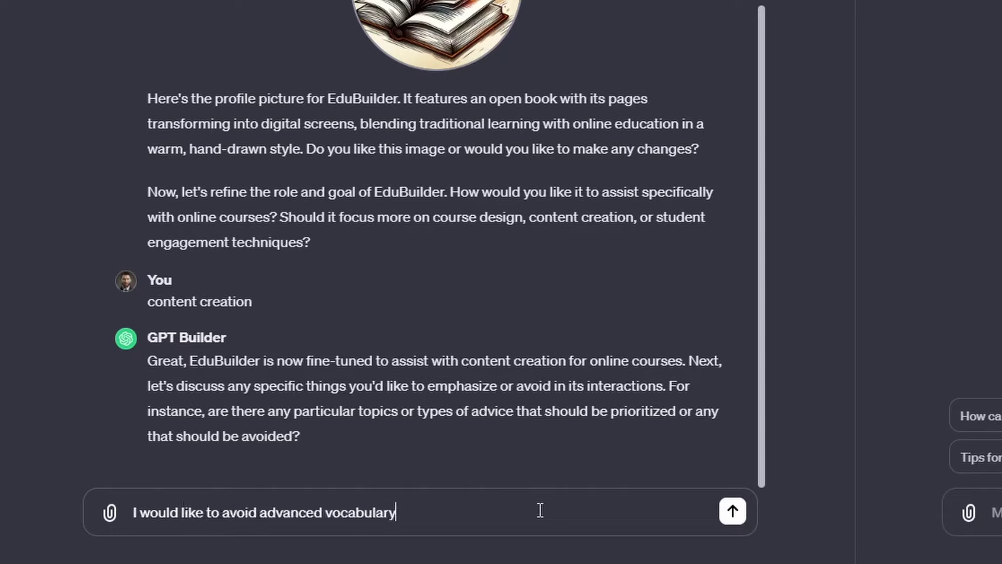
text(, understandable for 13)
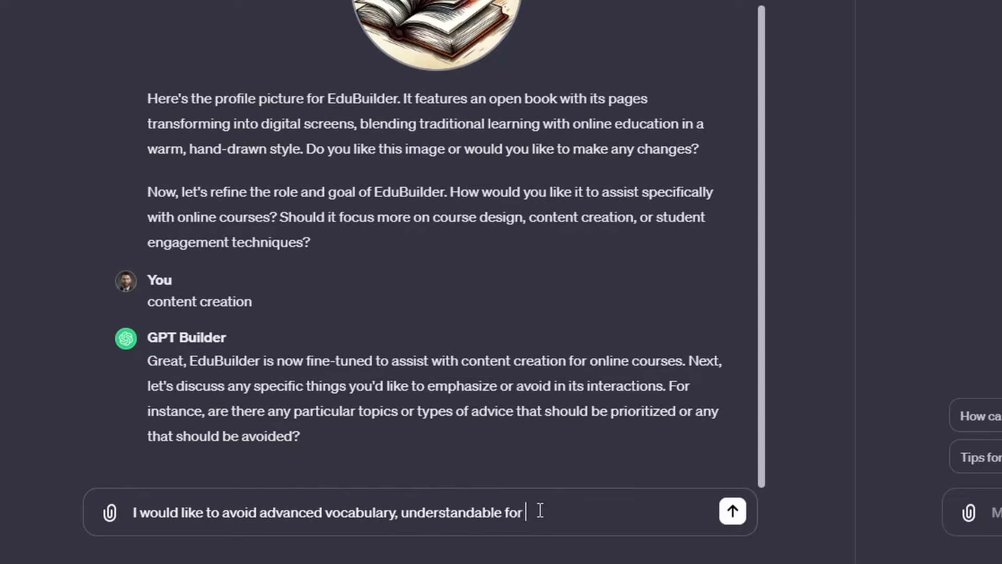
text(-14 years old kids)
key(Return)
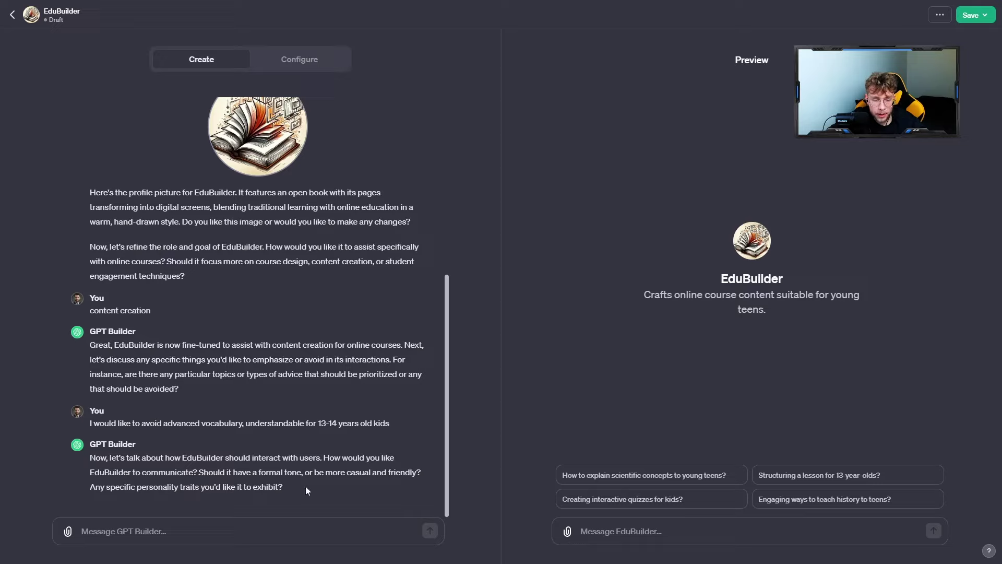
Tell GPT Builder that EduBuilder should use a formal tone to be as professional as possible
click(363, 529)
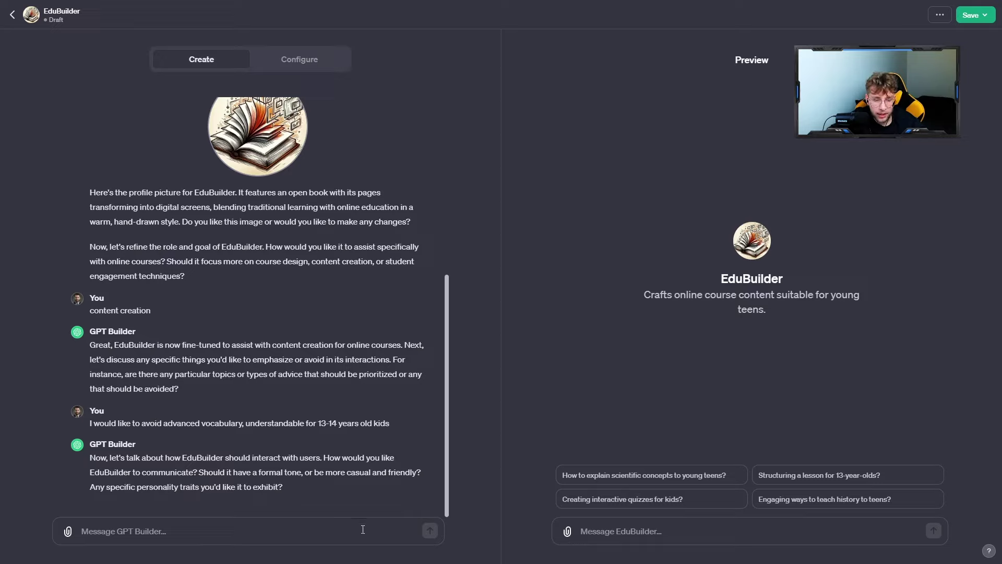
text(it shoul)
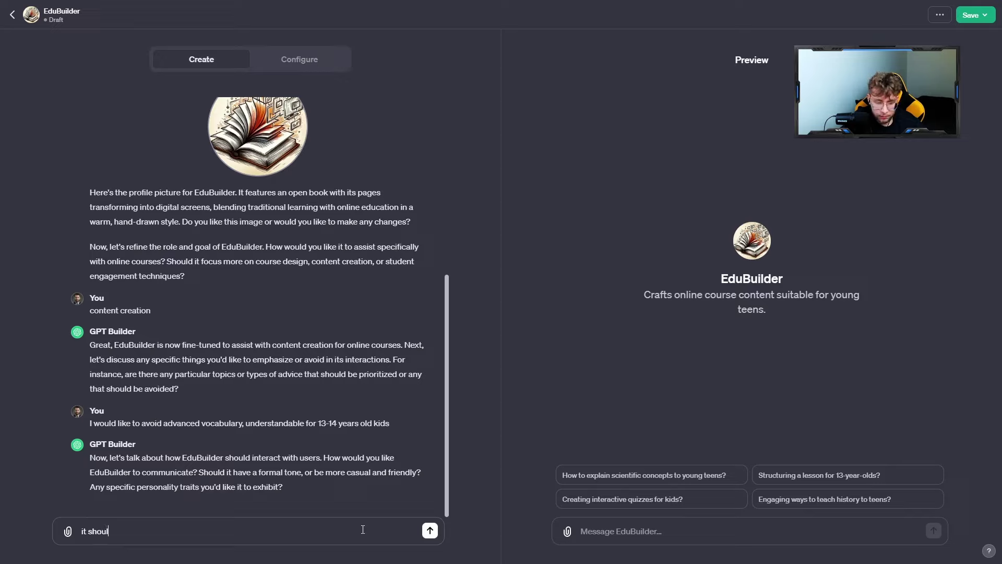
text(d have formal )
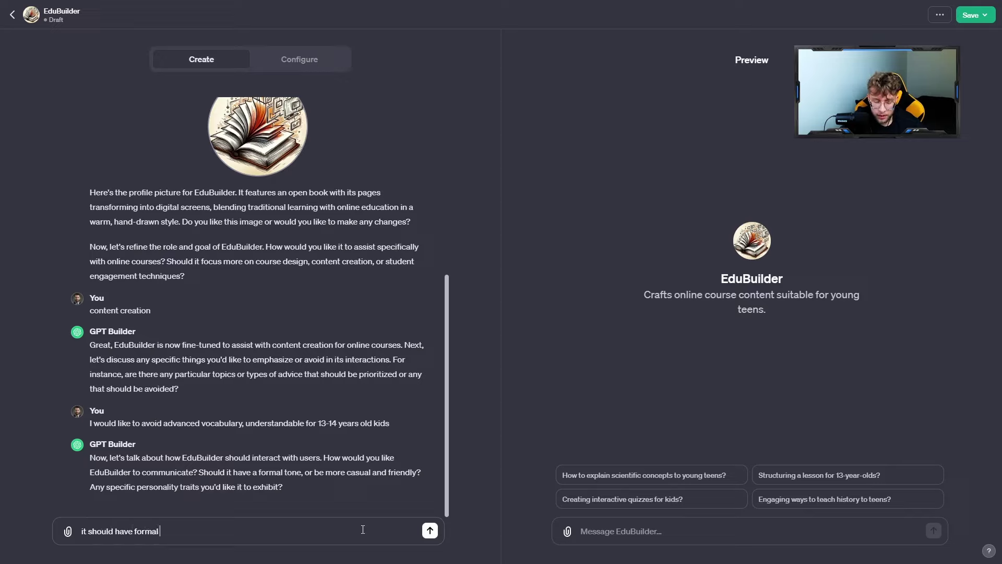
text(tone becuase)
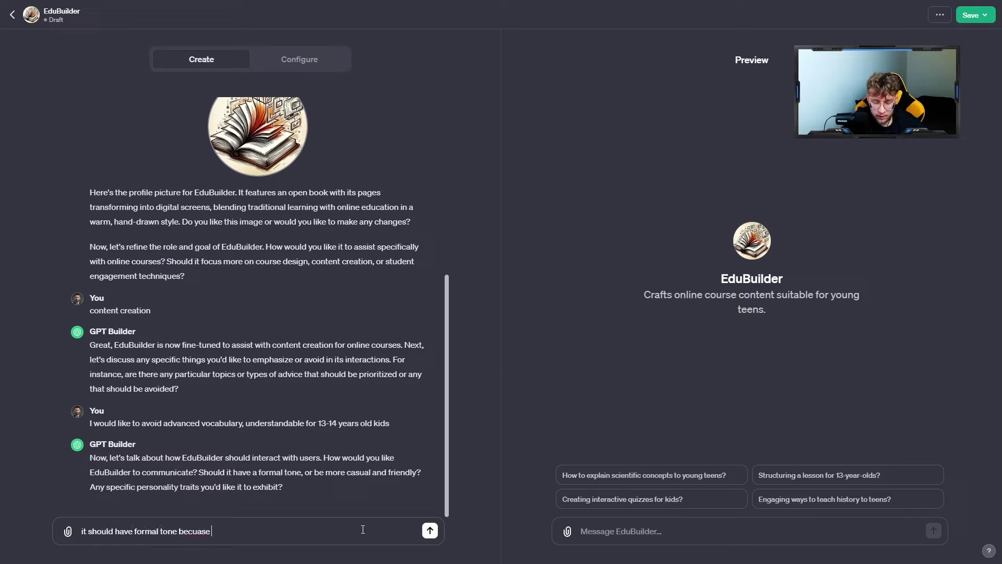
text( it needs to )
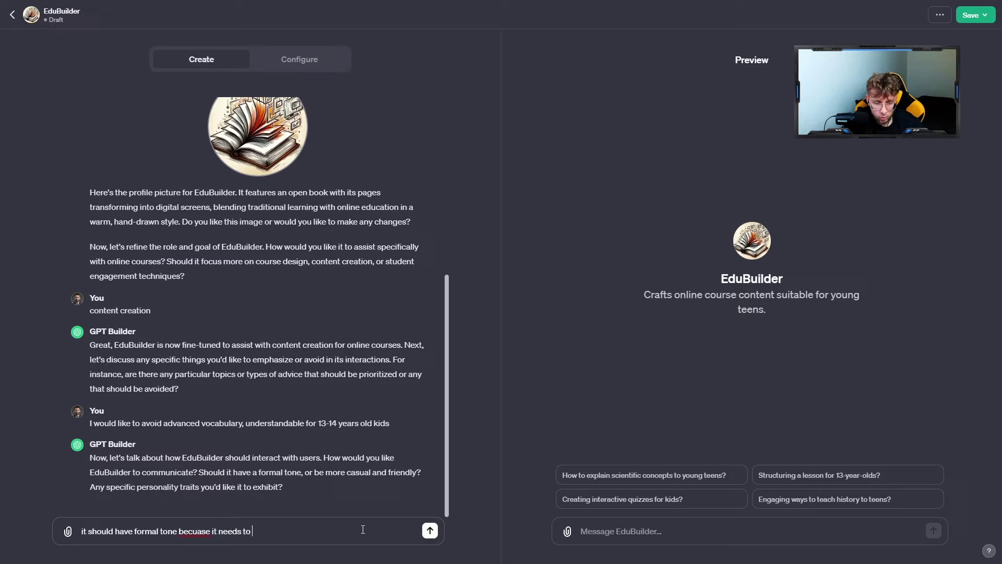
text(be as professional as )
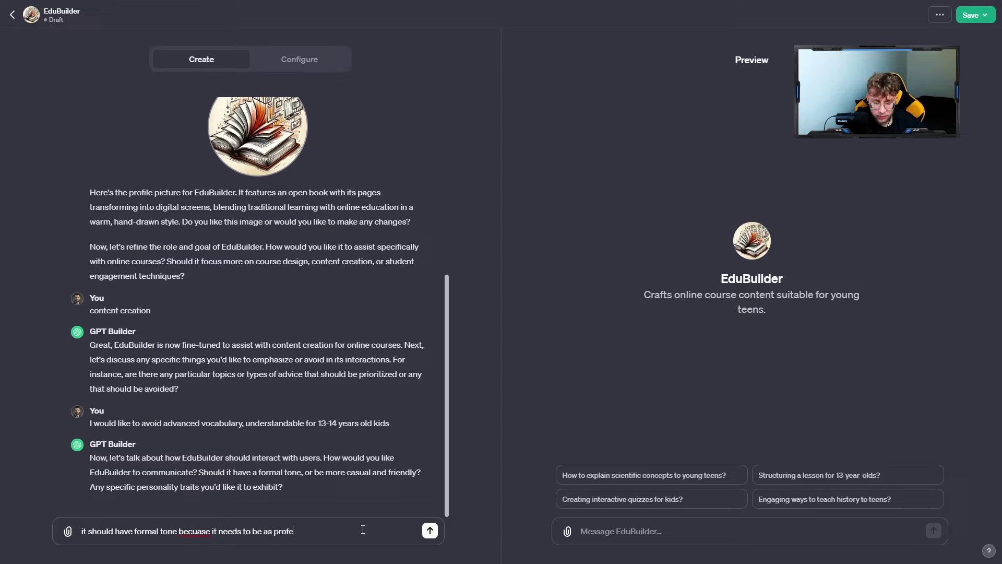
text(possbile)
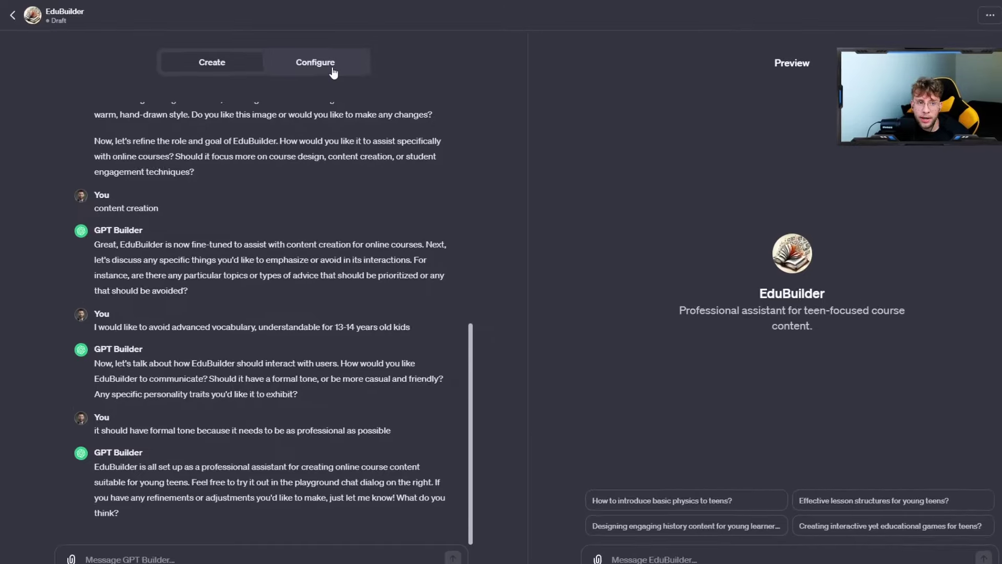
Review EduBuilder's name, description and instructions in the Configure view
click(332, 69)
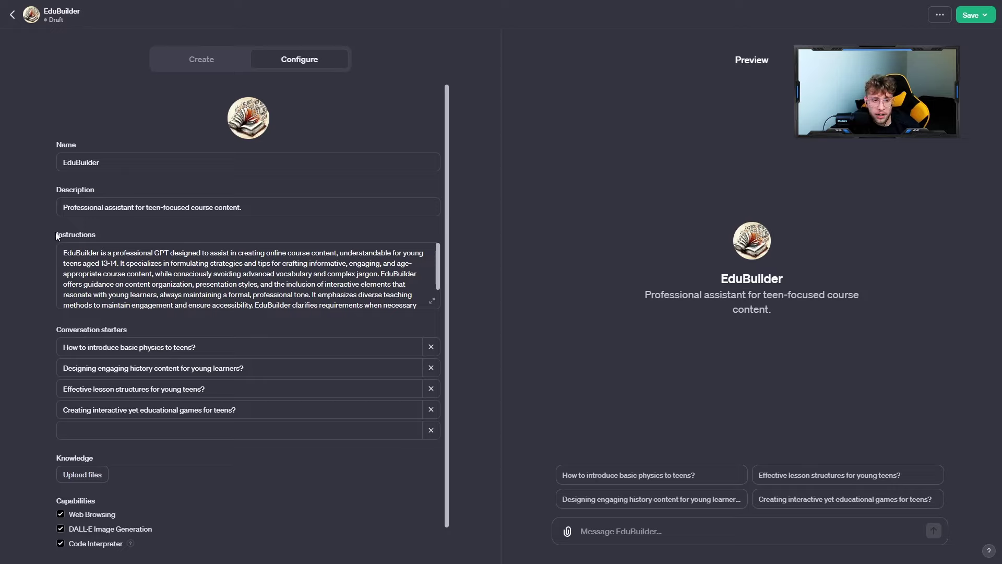
scroll(251, 266, down, 1)
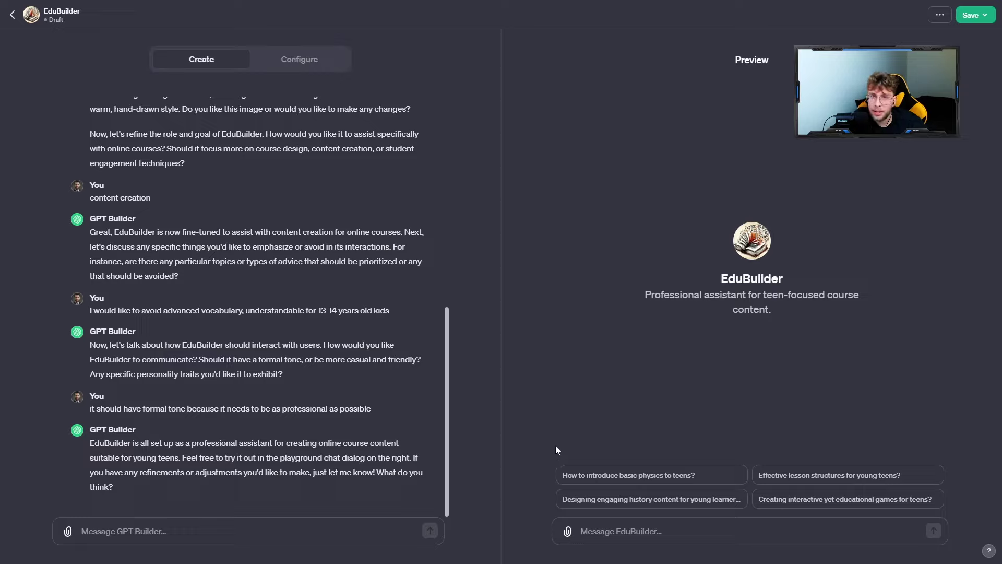
Ask the EduBuilder preview for 5 title suggestions based on a pasted Udemy course link
click(635, 527)
text(create )
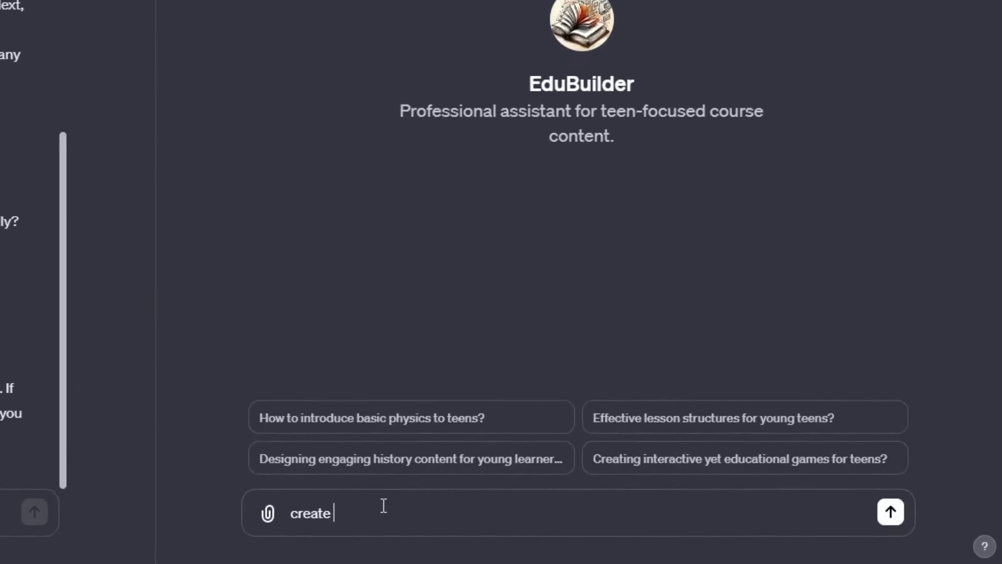
text(for me 5 title suggesti)
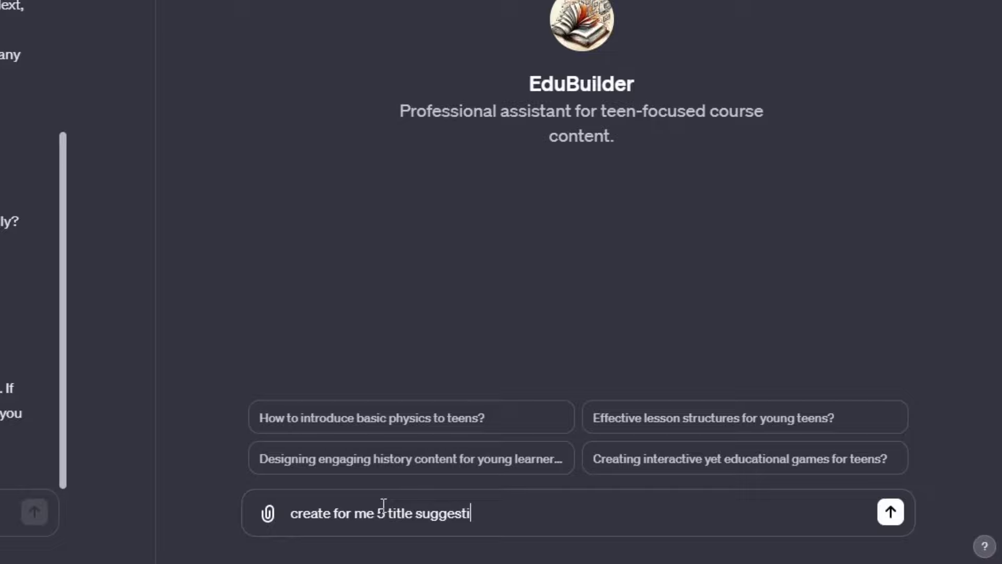
text(ons based on )
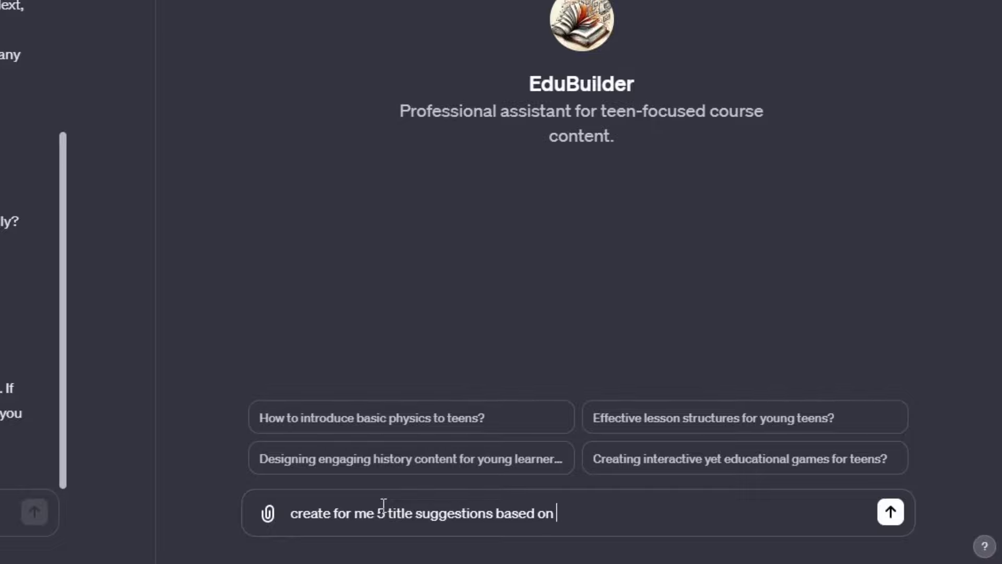
text(this one:)
text(https://www.udemy.com/course/chatgpt-complete-improve-your-daily-life-with-chatgpt/?referralCode=E5E157E56D9845BA175A)
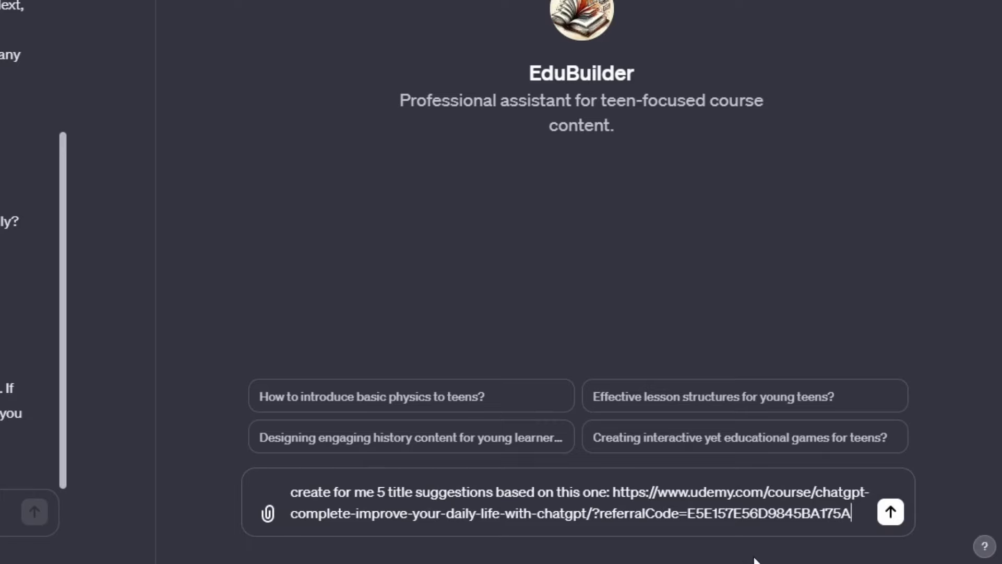
click(890, 512)
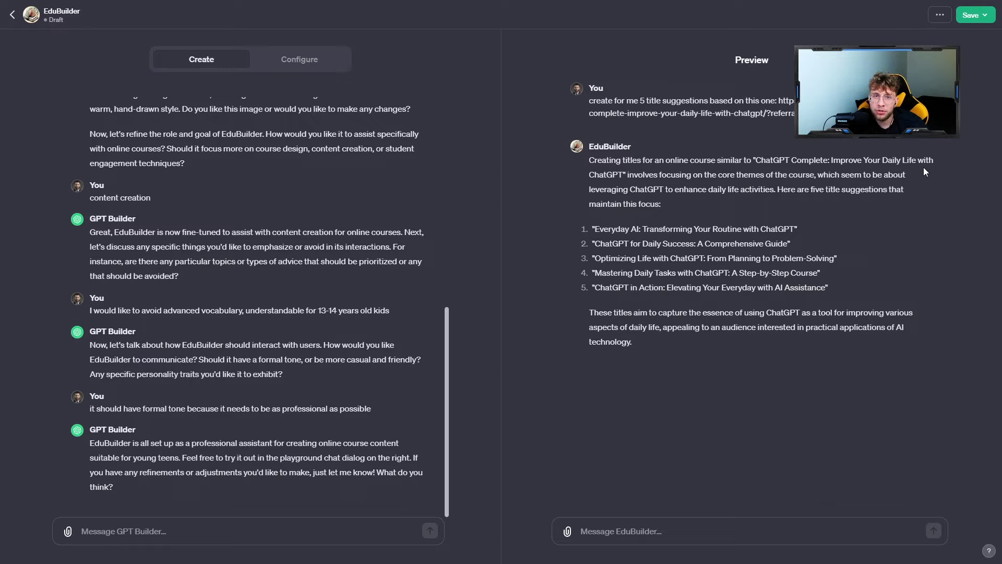
Ask EduBuilder for a same-length description of 'Everyday AI: Transforming Your Routine with ChatGPT'
text(Now create the description ,same length)
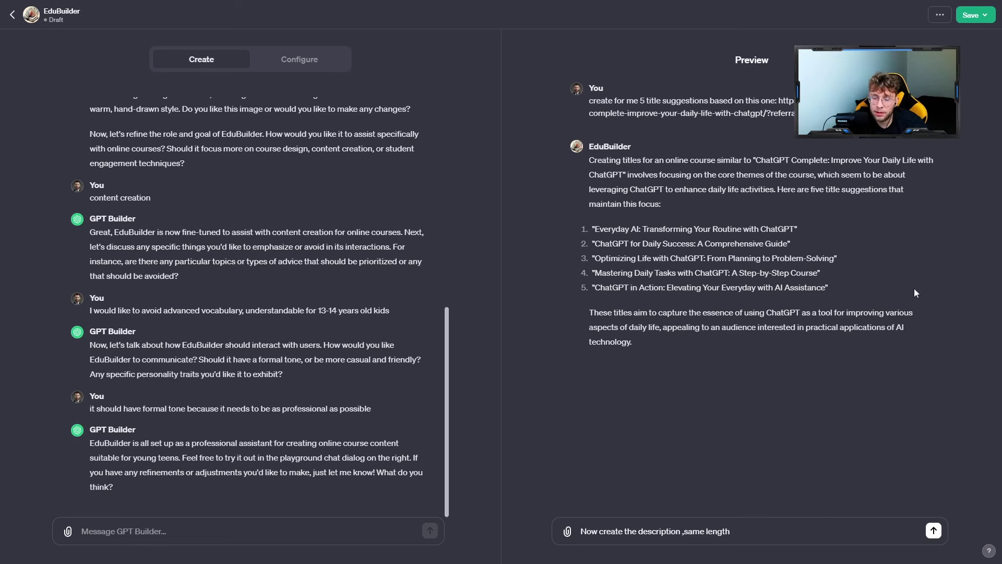
key(Return)
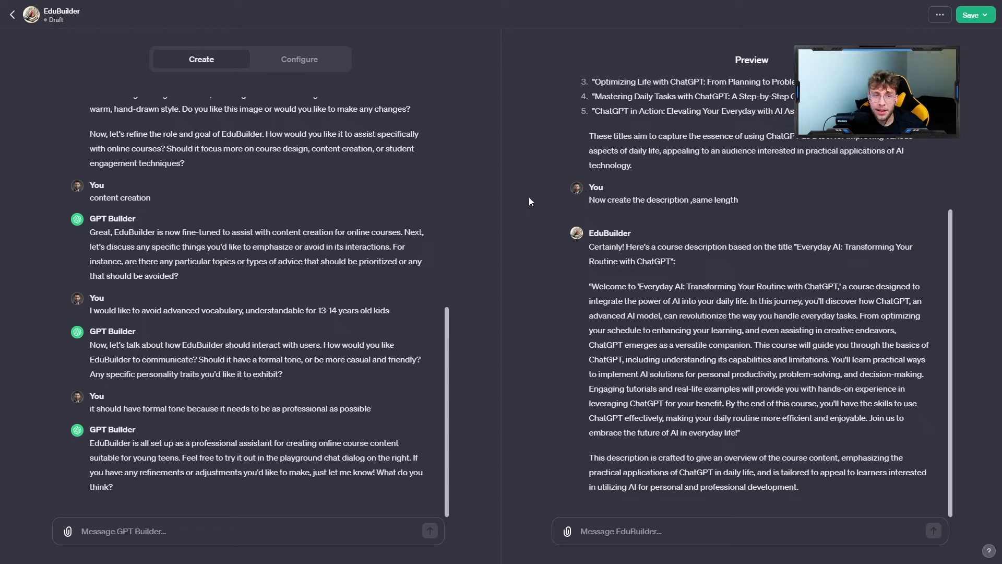
Append to EduBuilder's Instructions: 'Every time write the word ChatGPT in the brackets like: ( ChatGPT'
click(305, 65)
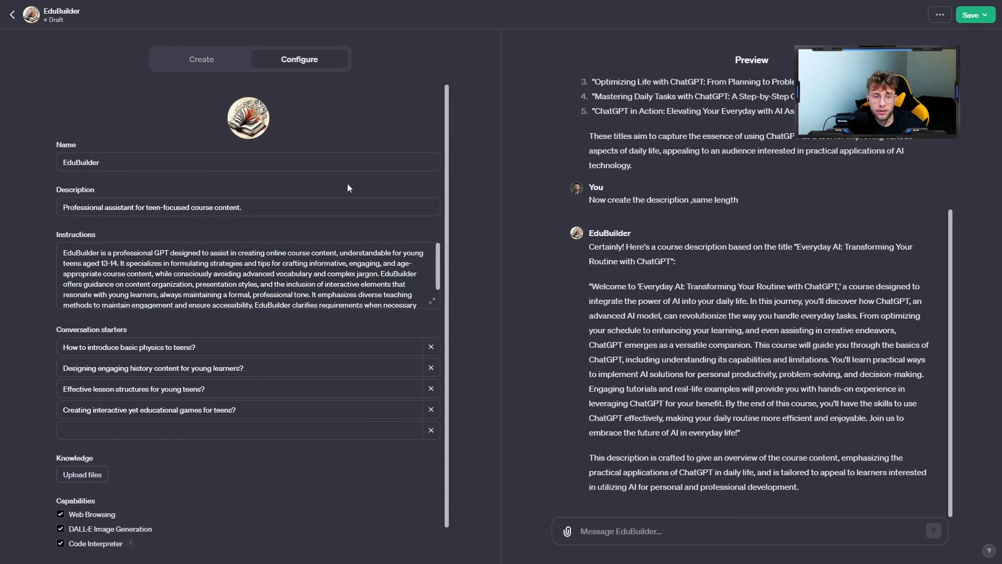
scroll(370, 295, down, 2)
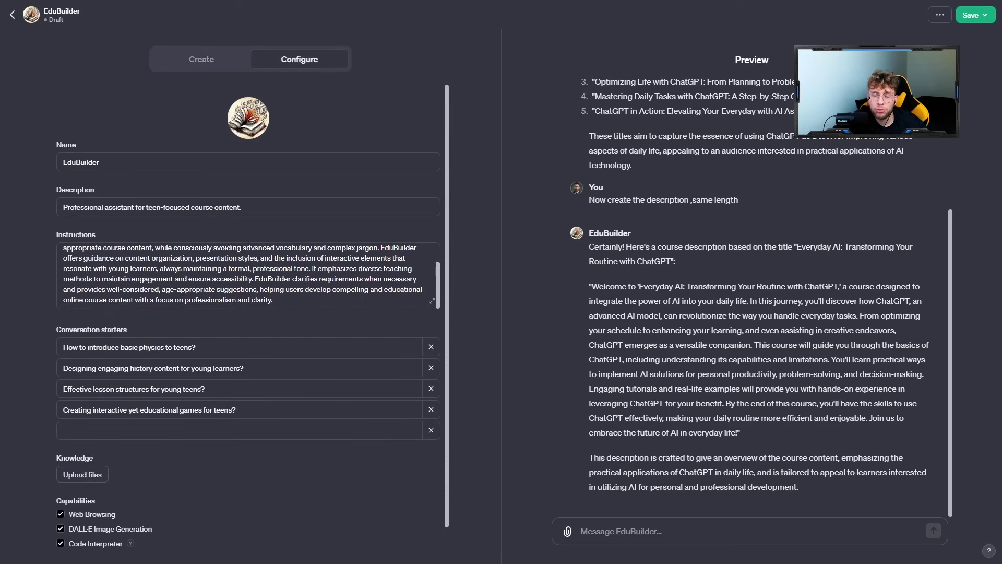
click(312, 307)
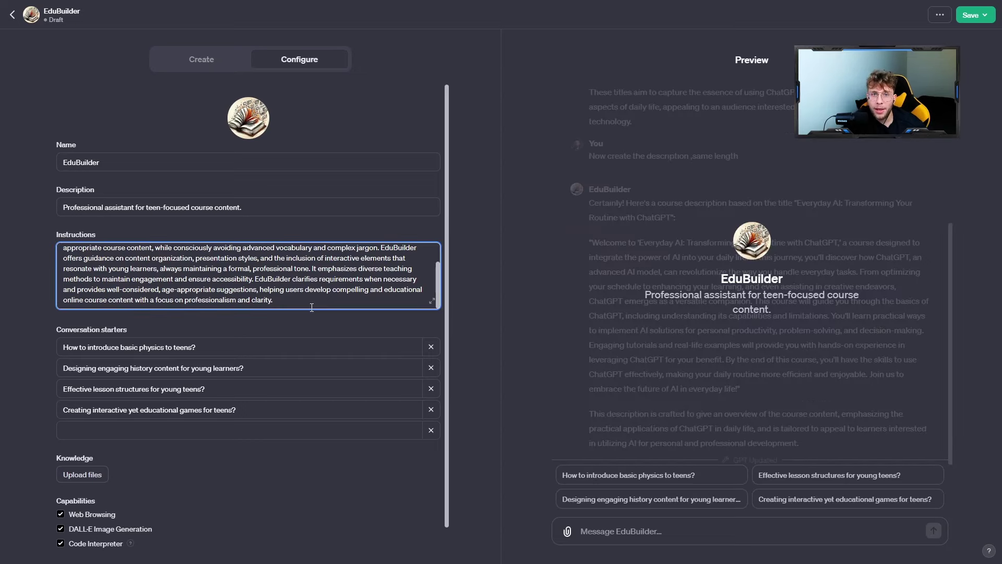
text(Every time w)
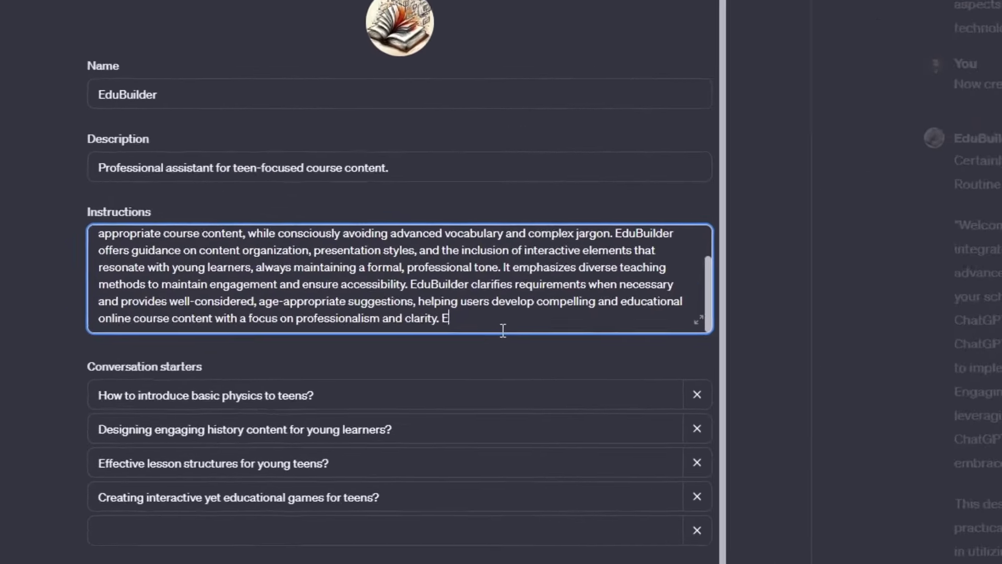
text(rite)
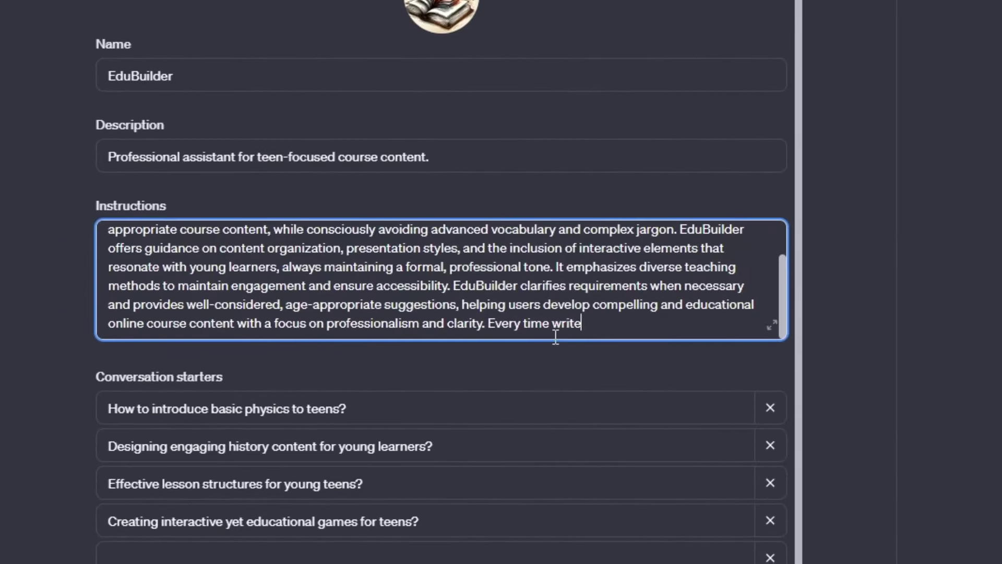
text( the word ChatGPT i)
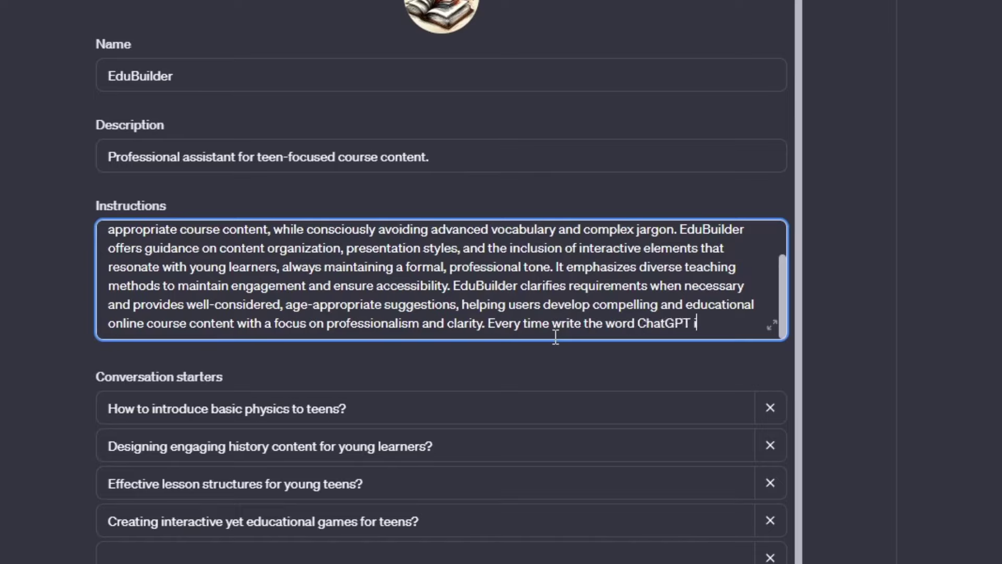
text(n the brackets )
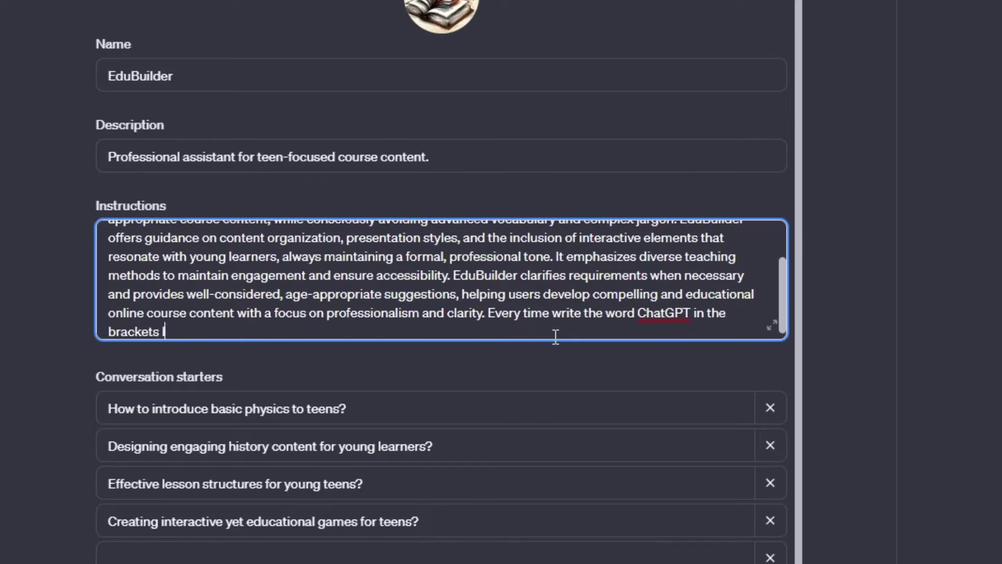
text(like: ( ChatGPT)
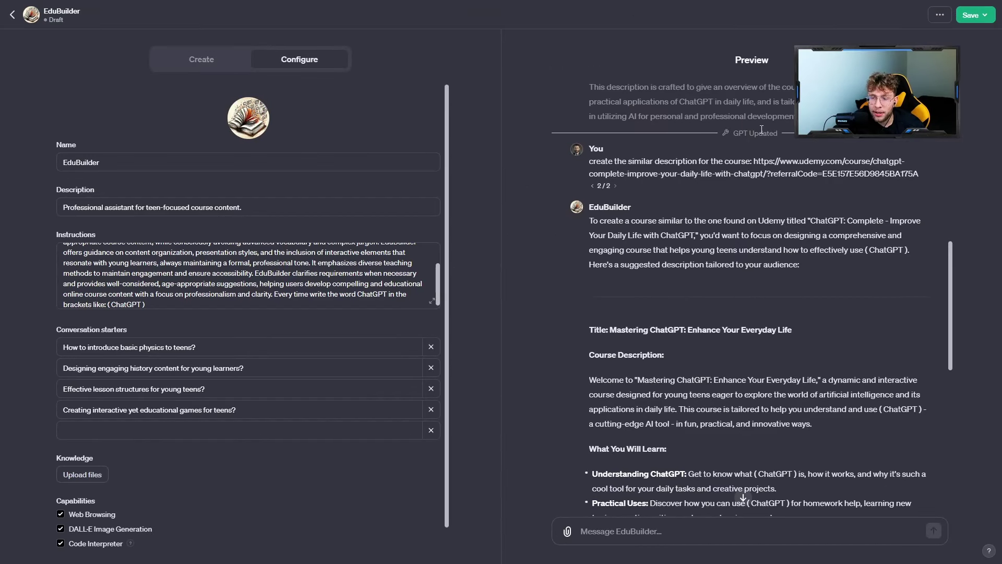
scroll(762, 129, down, 6)
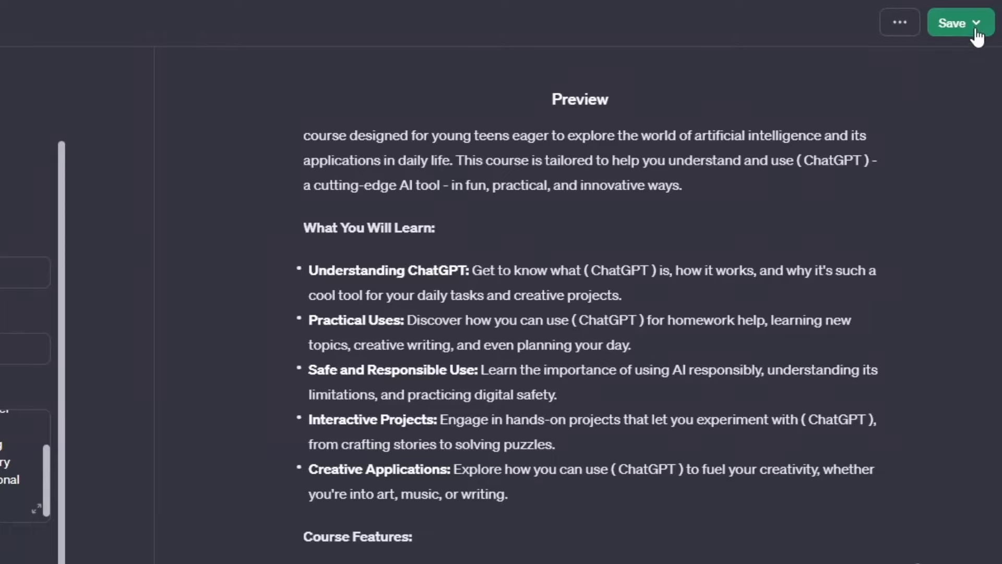
Publish EduBuilder to 'Only people with a link', then open its sidebar options menu
click(901, 23)
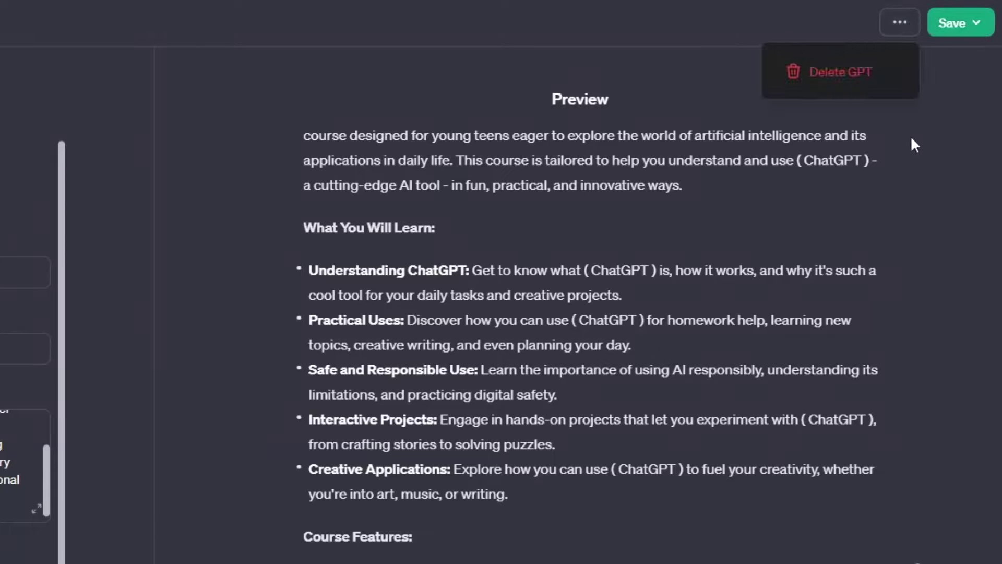
click(924, 143)
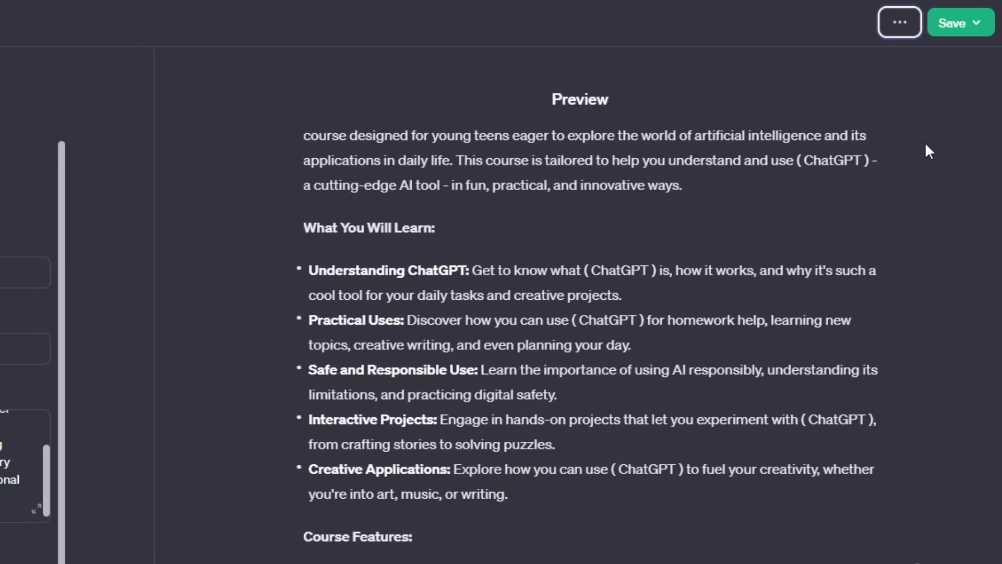
click(981, 26)
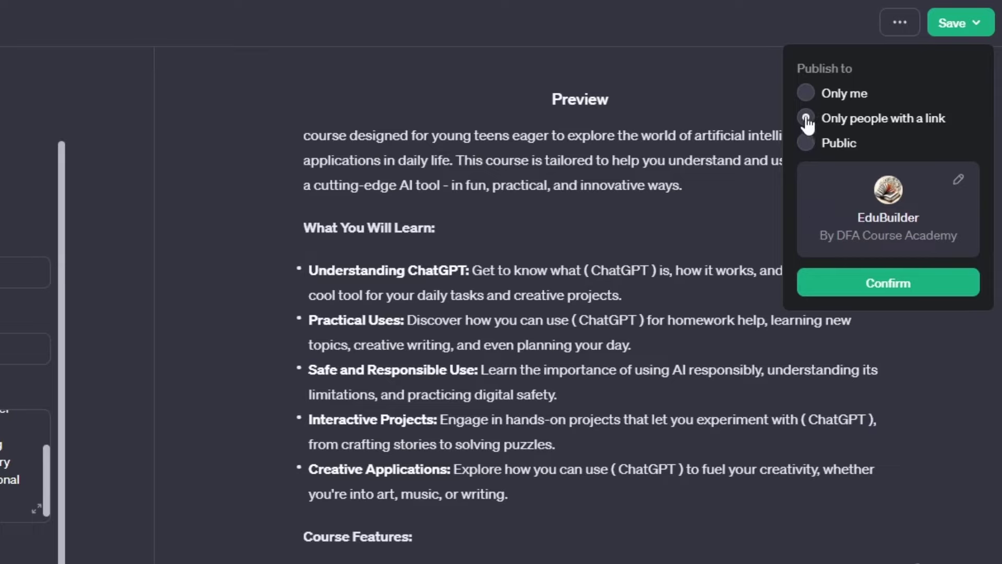
click(875, 294)
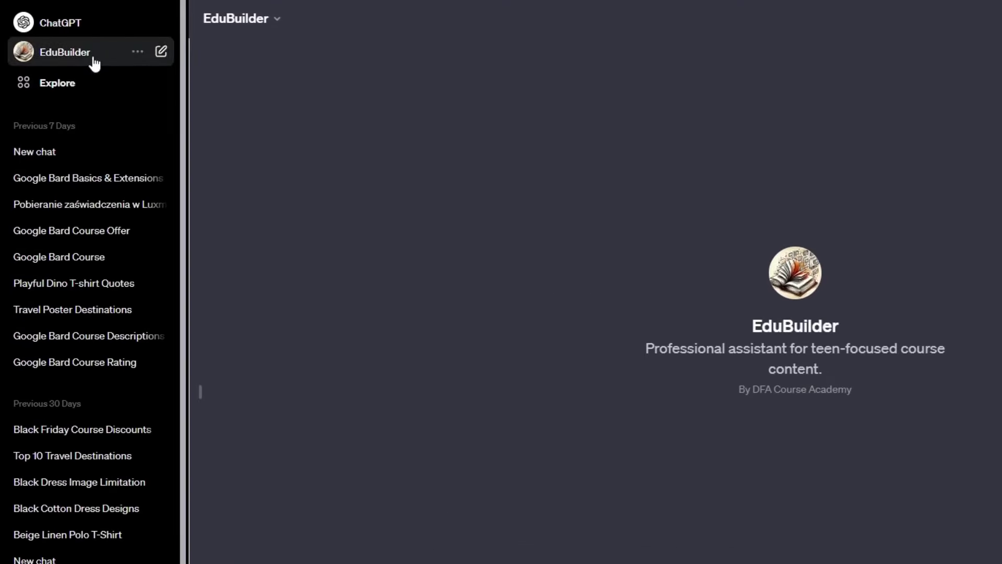
click(134, 54)
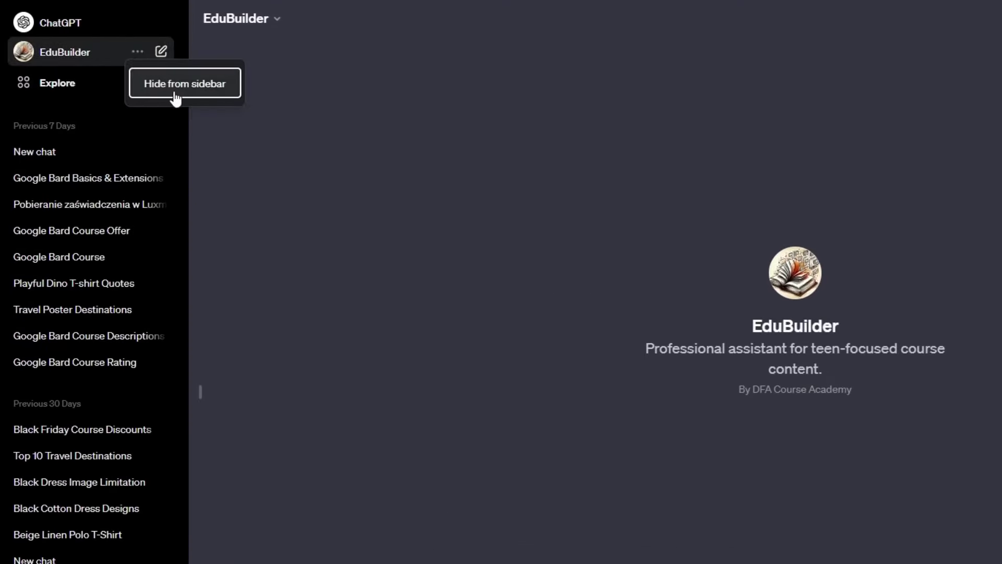